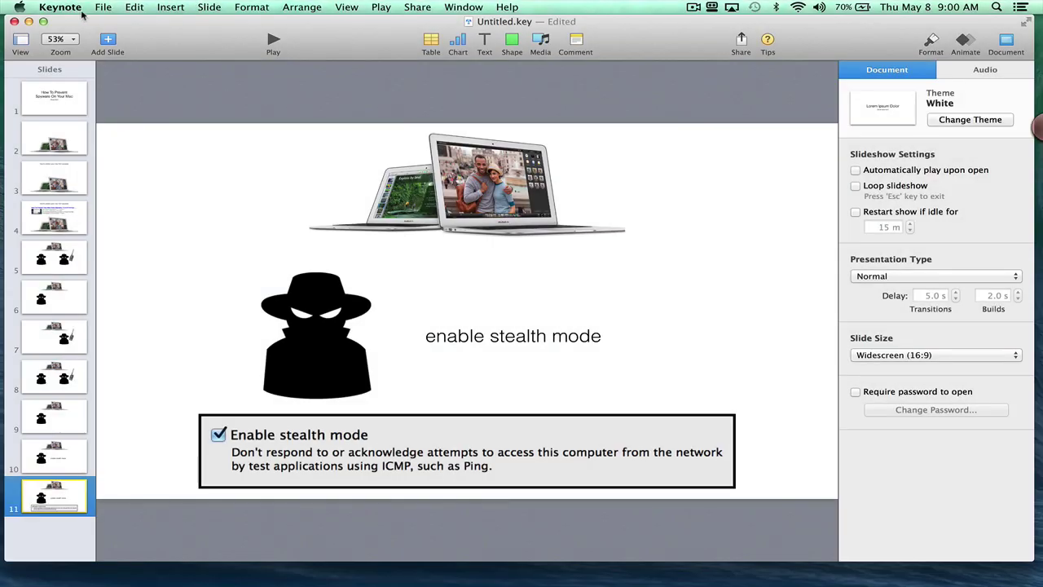
# Hide Keynote, then launch System Preferences from the Apple menu.
pyautogui.click(70, 10)
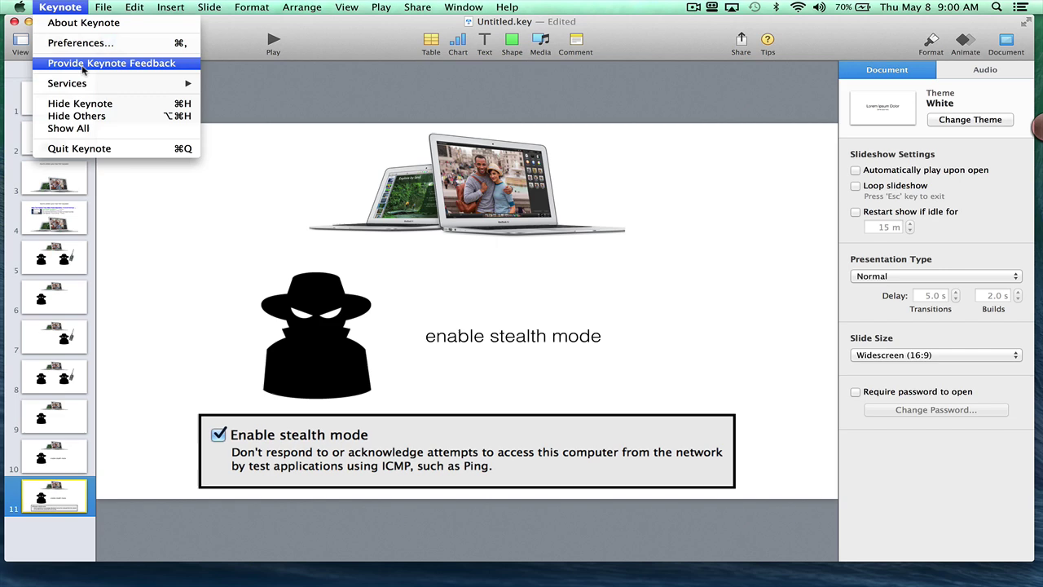
pyautogui.click(109, 107)
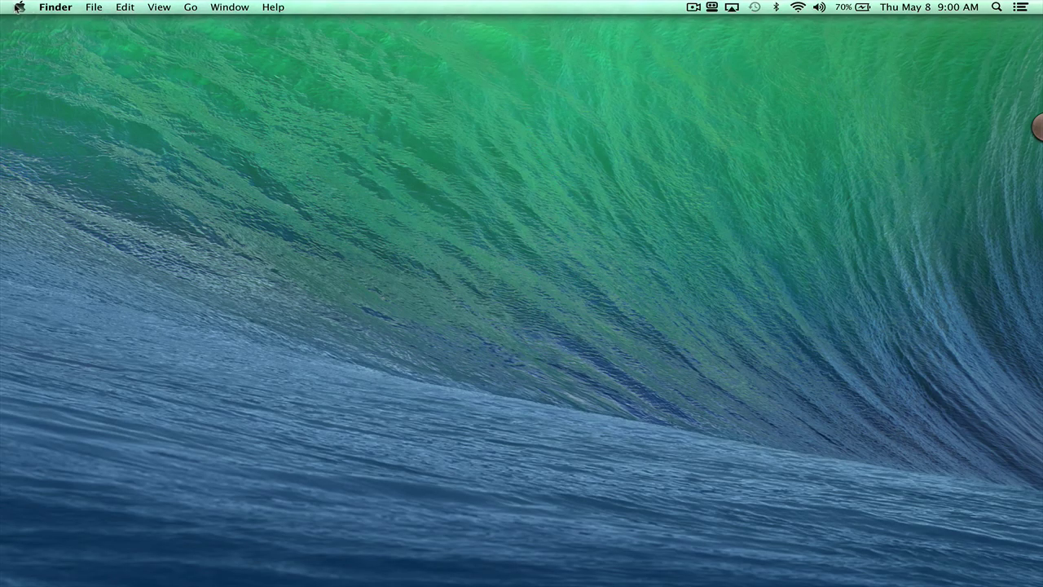
pyautogui.click(20, 7)
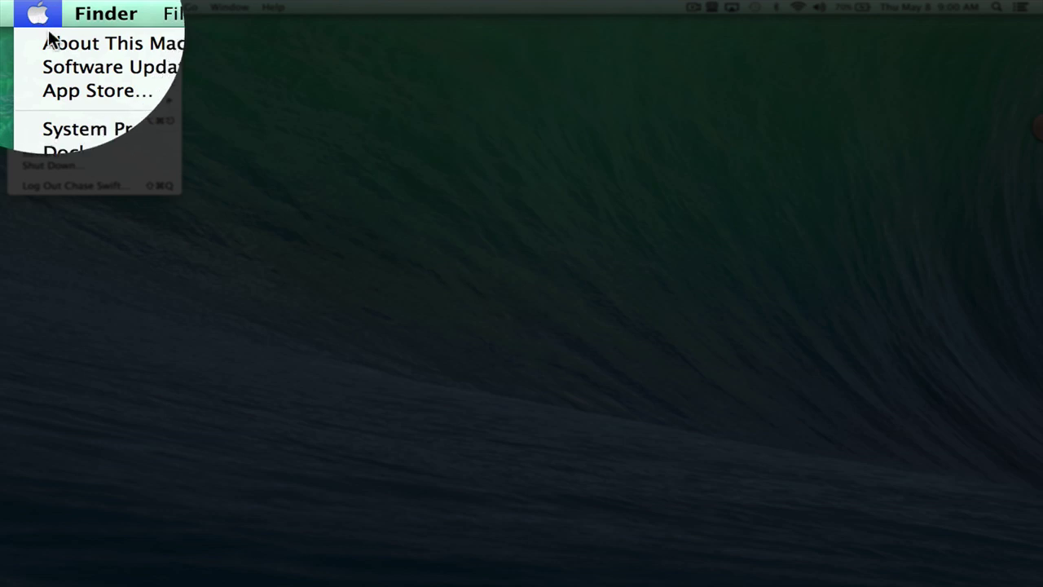
pyautogui.click(136, 126)
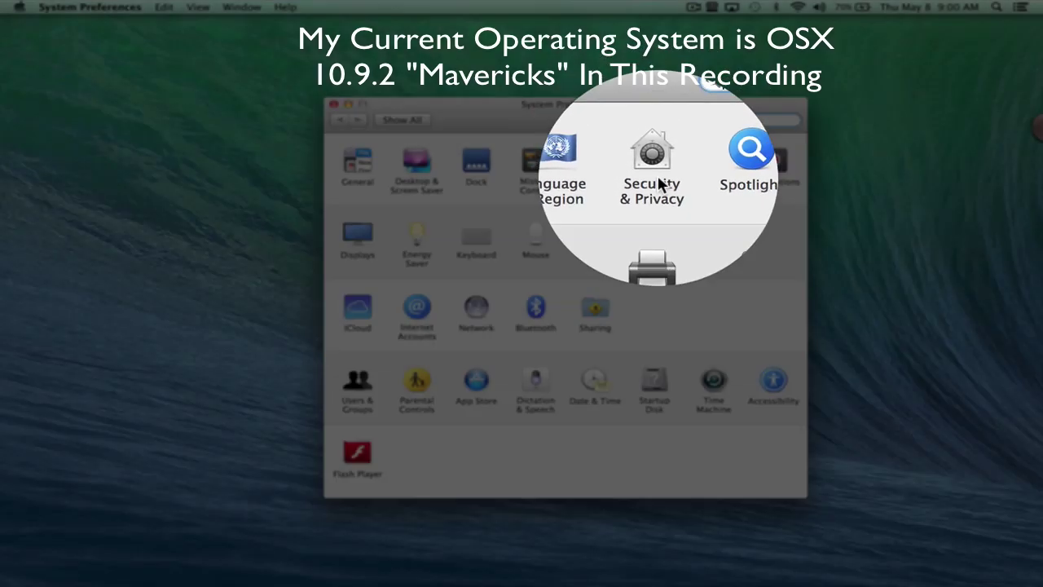
# Search 'firewall', go to Security & Privacy, and unlock it with the admin password.
pyautogui.write('firewall')
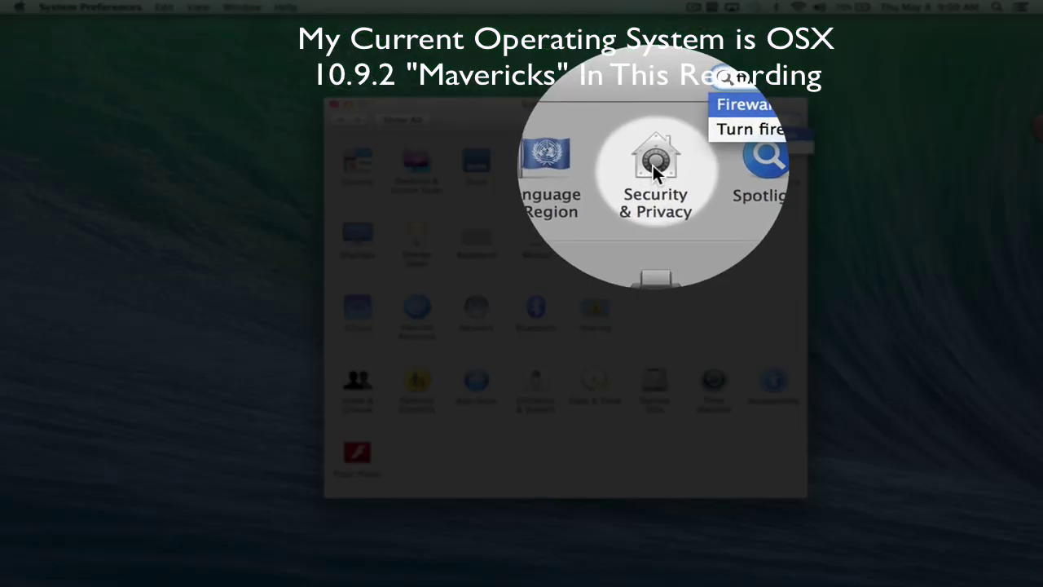
pyautogui.click(652, 169)
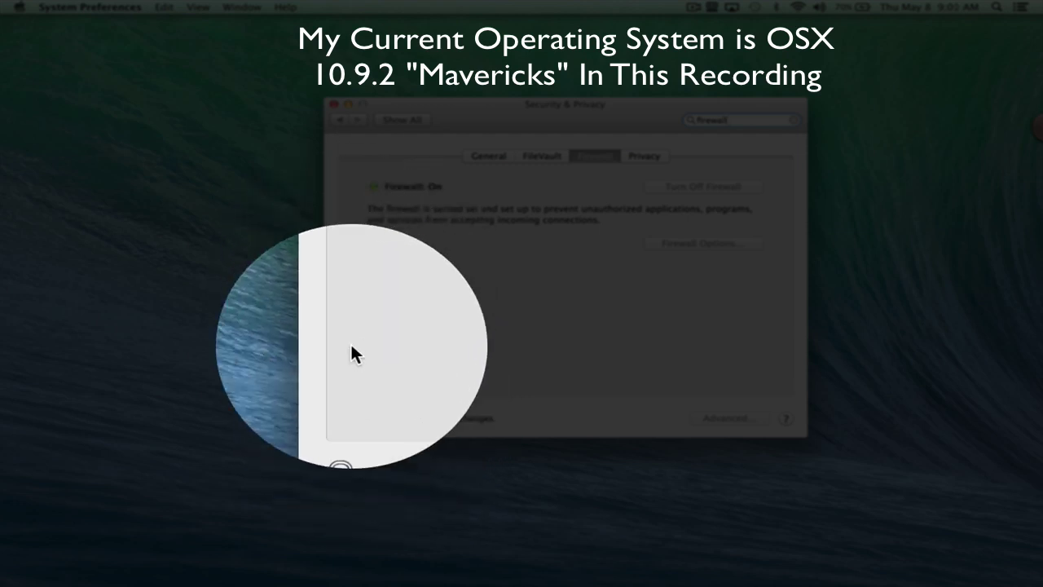
pyautogui.click(345, 419)
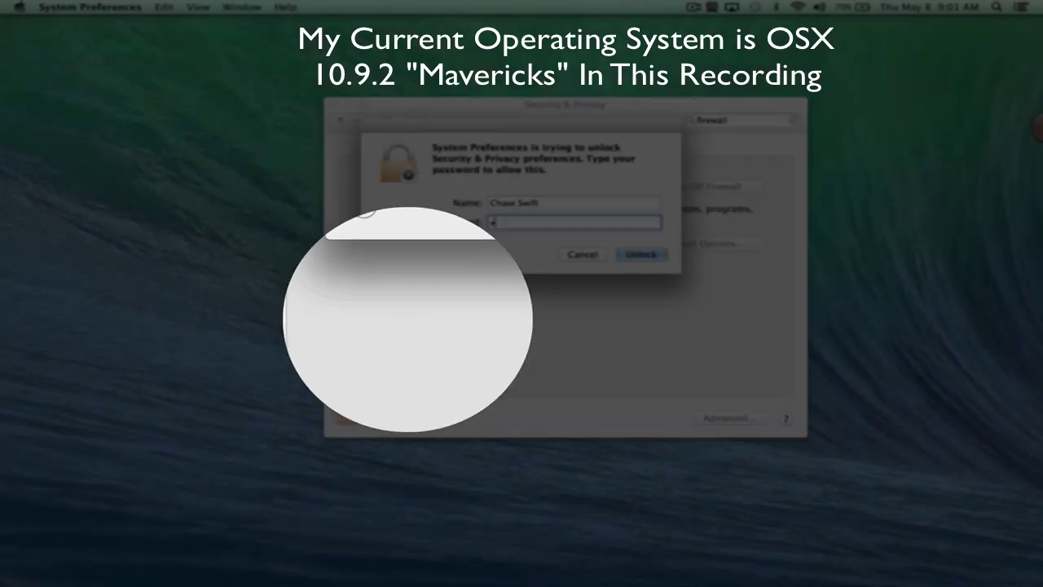
pyautogui.write('•••')
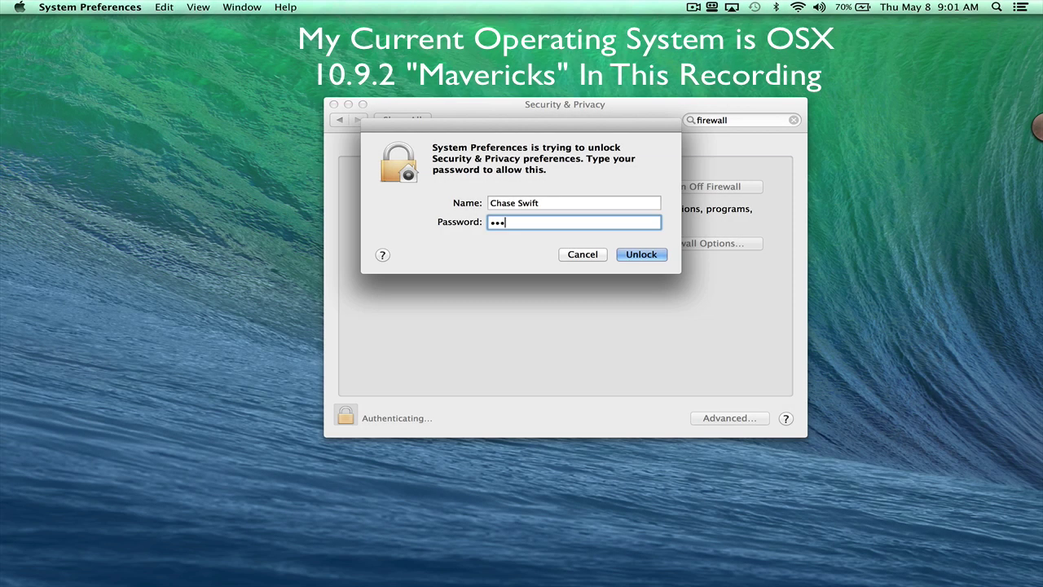
pyautogui.write('••••')
pyautogui.click(640, 254)
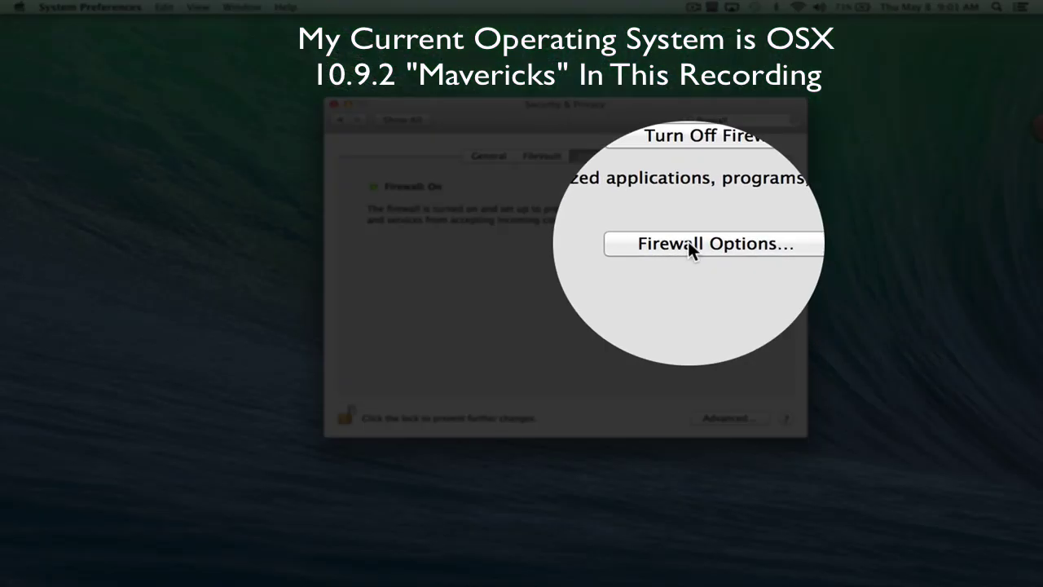
# In Firewall Options, toggle Block all incoming connections on and back off, then select Keynote.app and Skype.app.
pyautogui.click(689, 243)
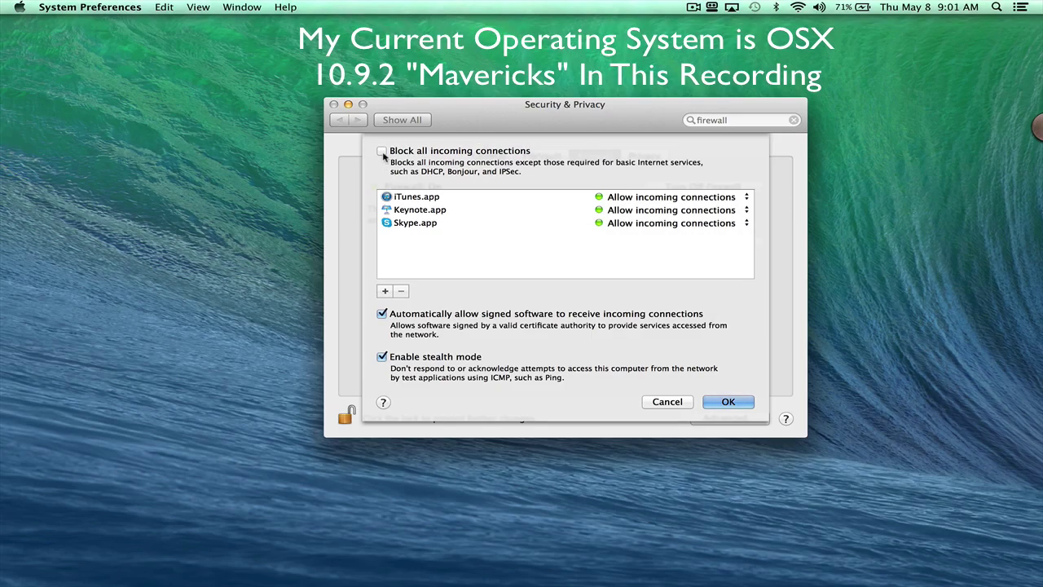
pyautogui.click(383, 152)
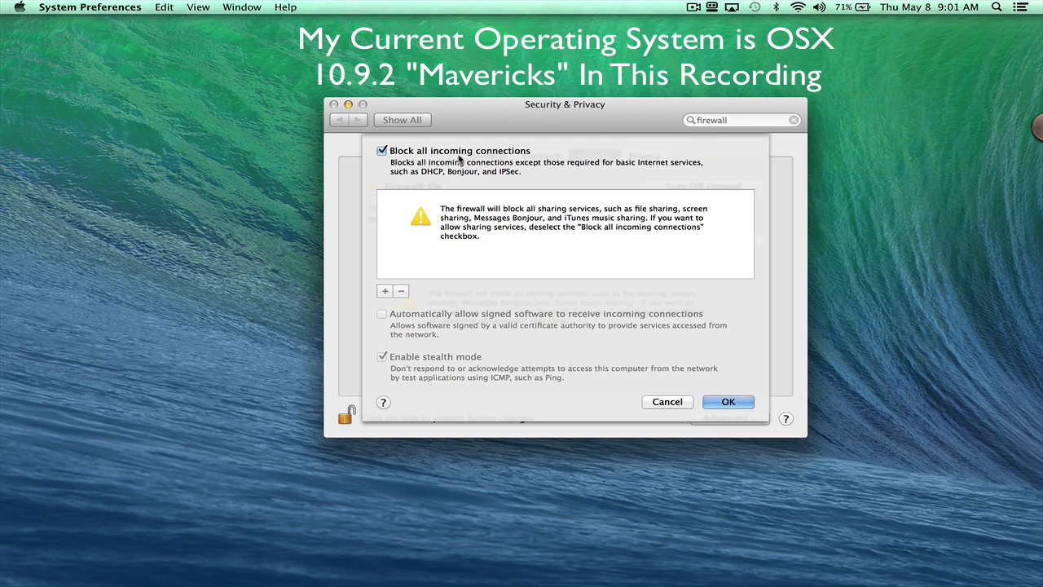
pyautogui.click(382, 152)
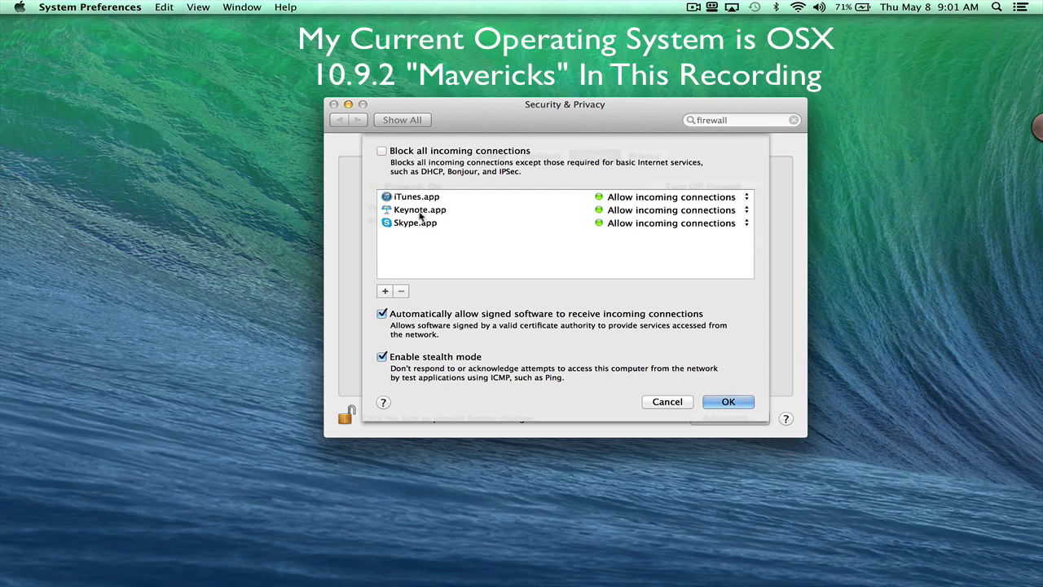
pyautogui.click(421, 215)
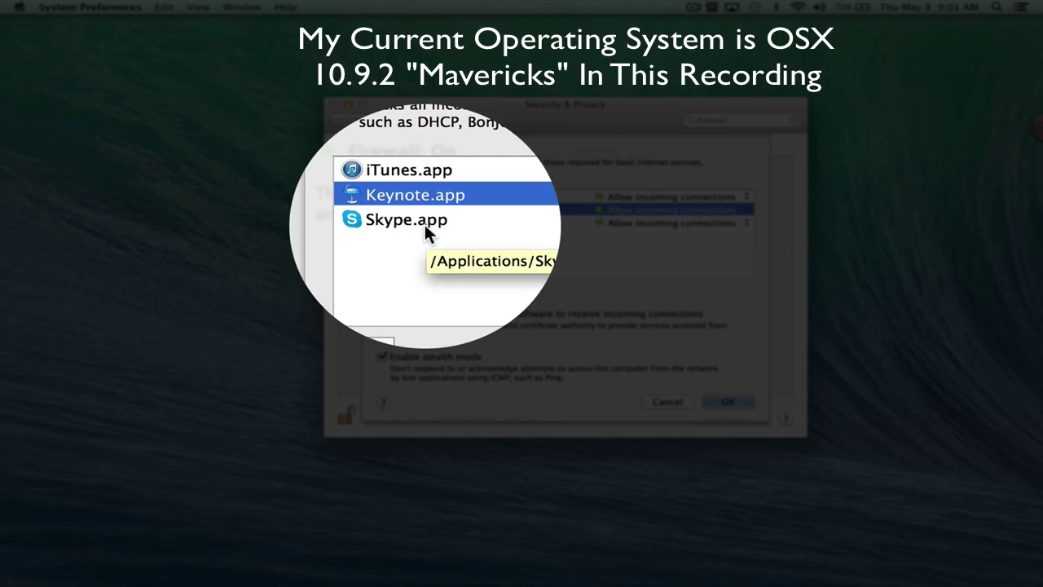
pyautogui.click(407, 228)
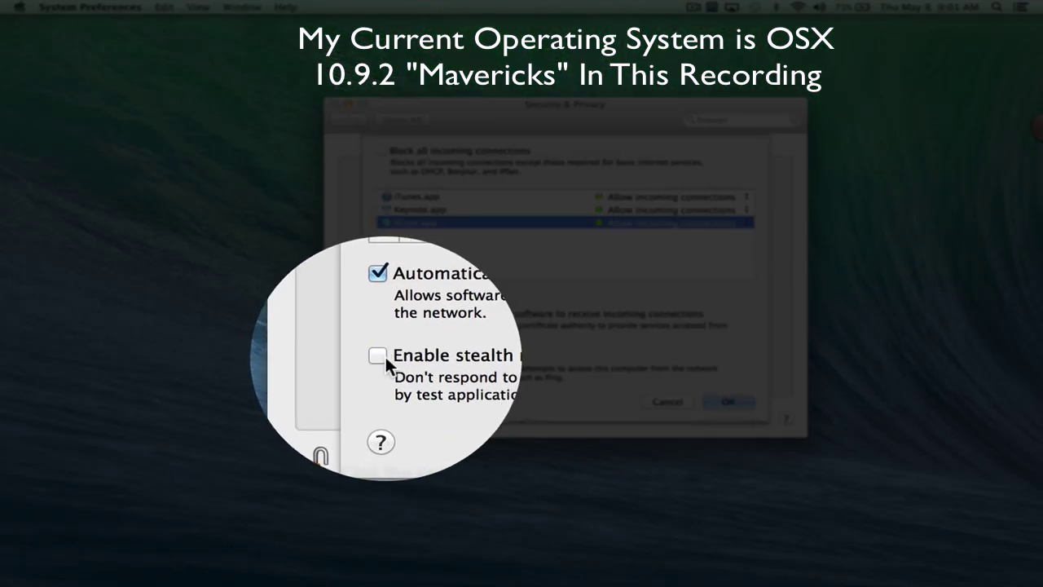
# Turn on stealth mode and automatic allowing of signed software, then confirm with OK.
pyautogui.click(381, 359)
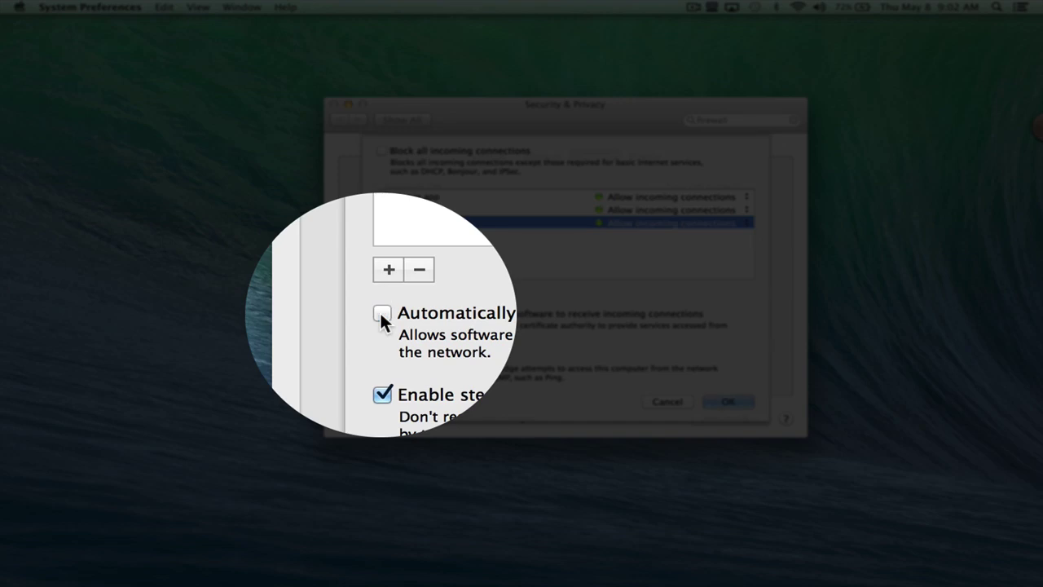
pyautogui.click(381, 313)
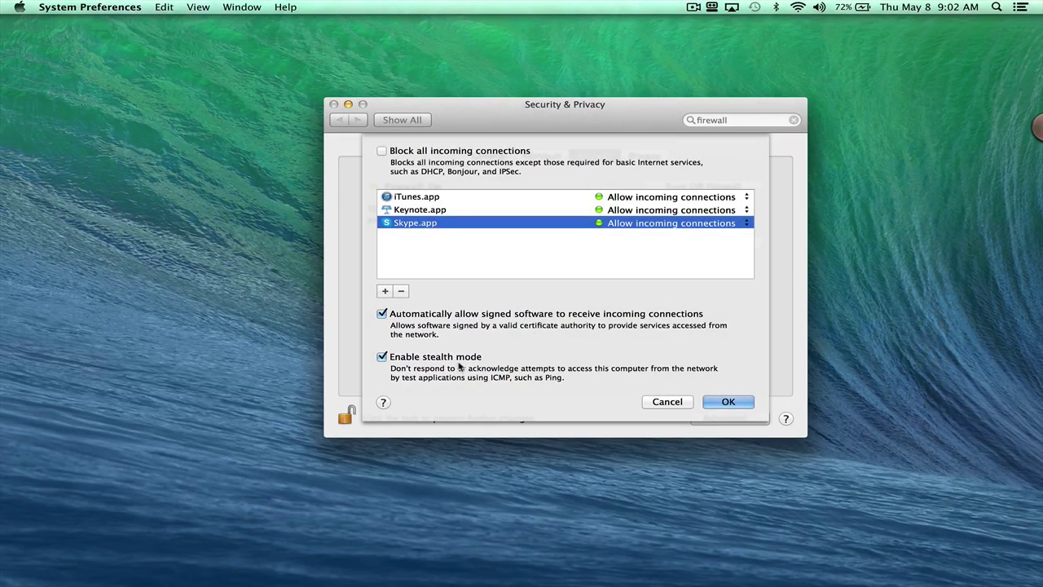
pyautogui.click(726, 399)
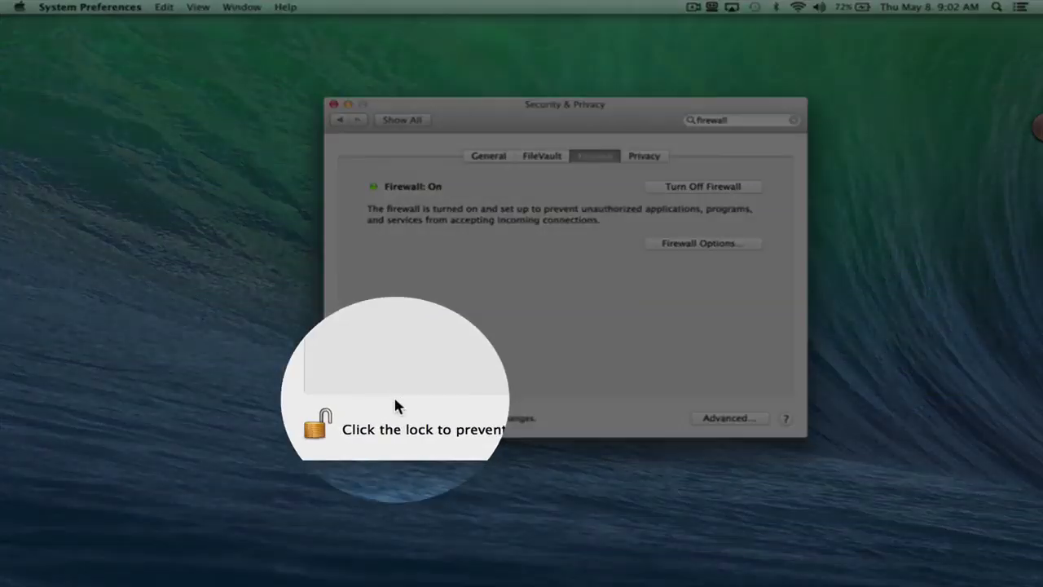
# Lock the padlock, return to Show All, and close System Preferences.
pyautogui.click(345, 413)
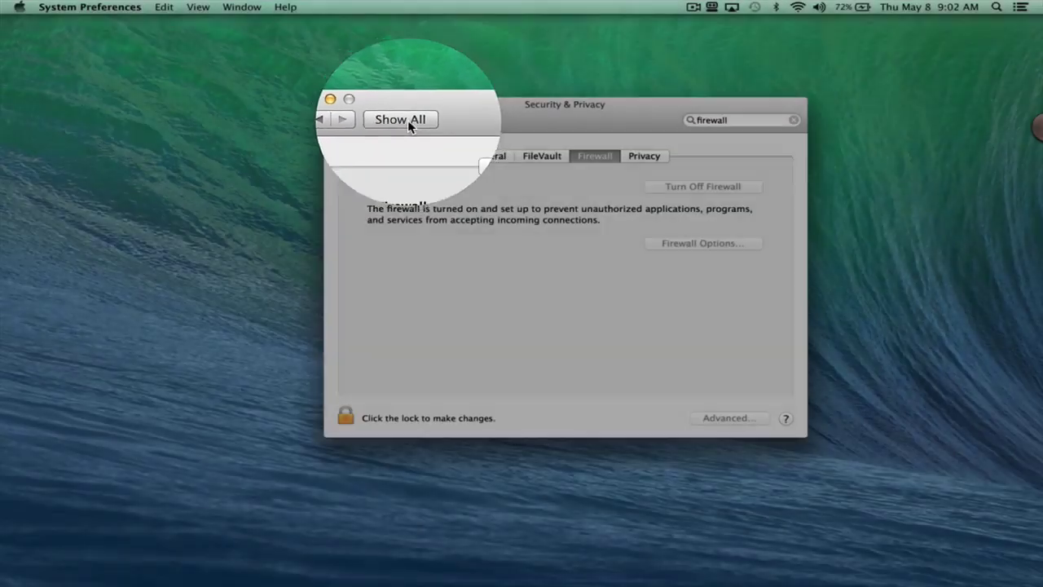
pyautogui.click(408, 120)
pyautogui.click(334, 105)
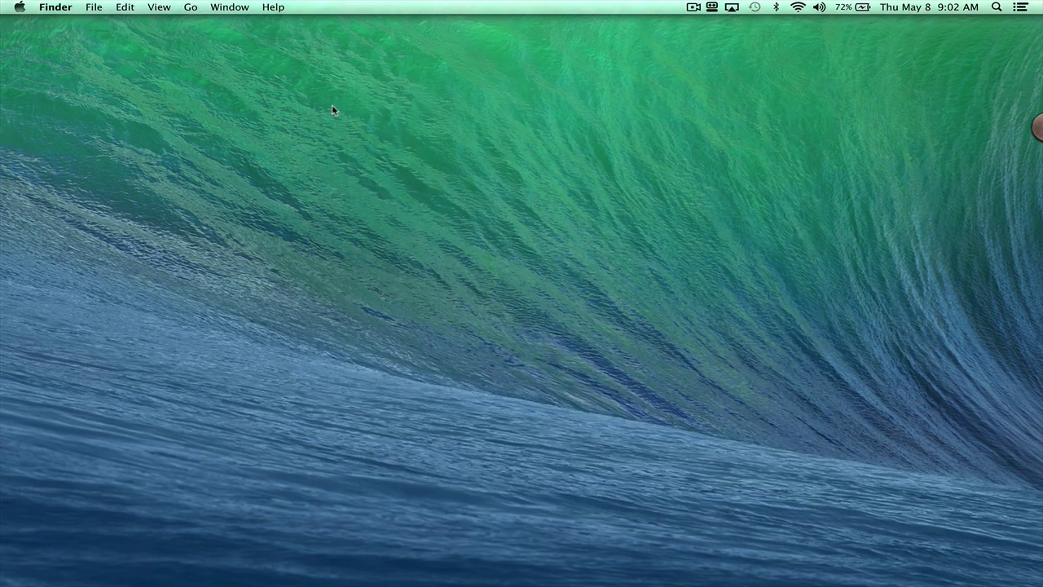